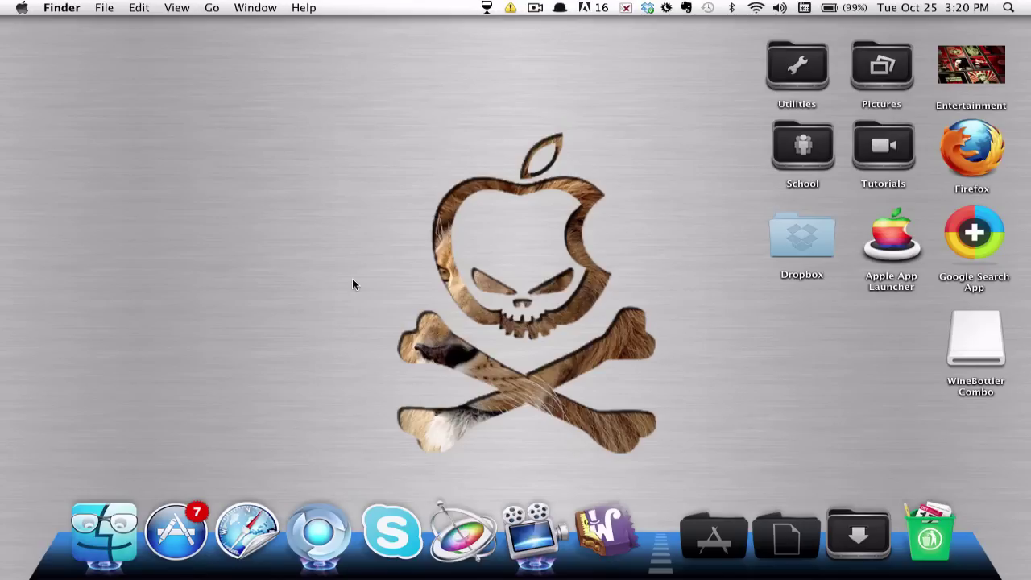
# Step: Download WineBottlerCombo_1.1.44.dmg from winebottler.kronenberg.org in Chrome, then minimize the browser
pyautogui.click(319, 531)
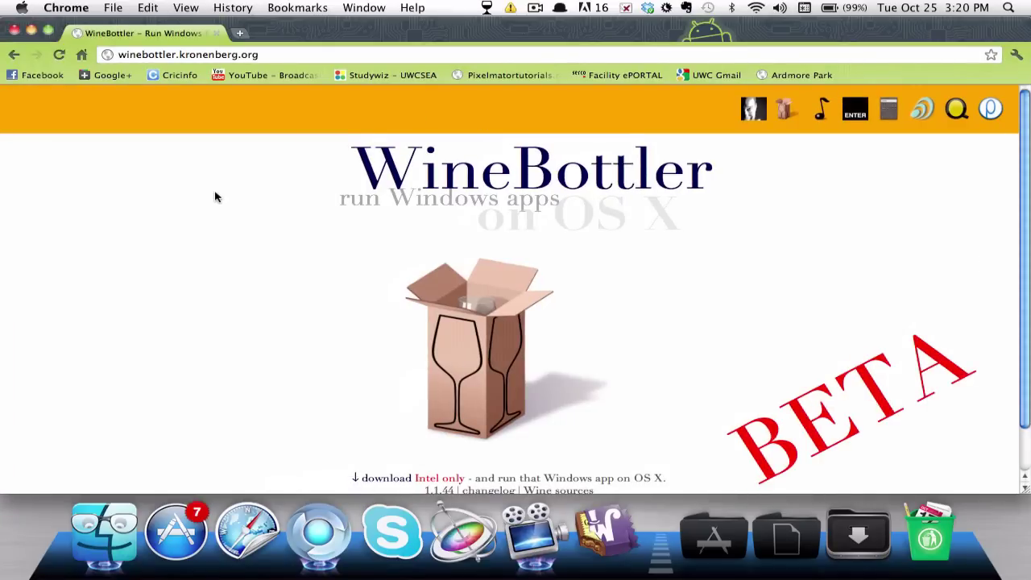
pyautogui.scroll(-2, 224, 322)
pyautogui.click(384, 433)
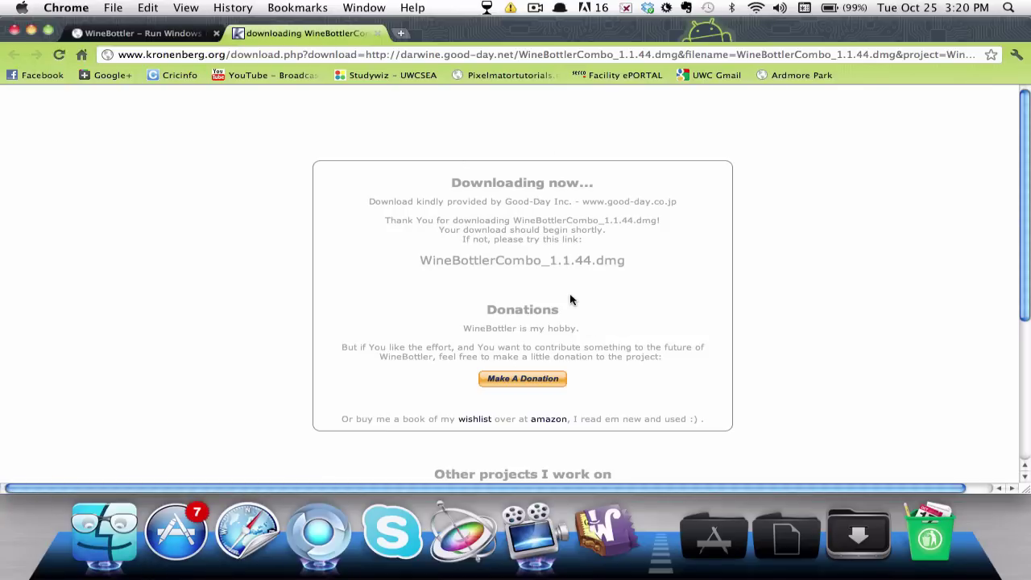
pyautogui.click(376, 33)
pyautogui.press('super+m')
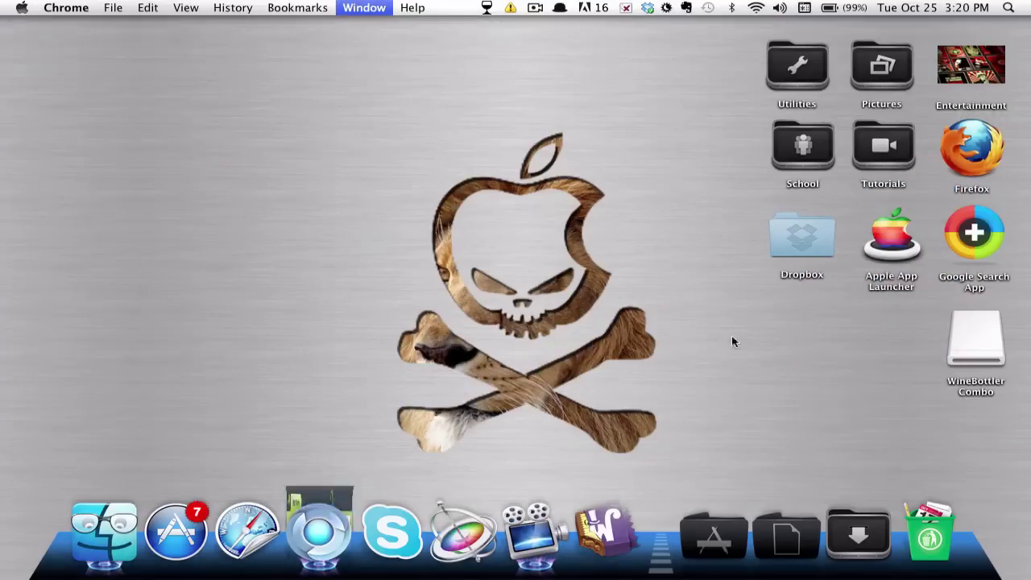
# Step: Open the WineBottler Combo disk and inspect its Wine and WineBottler items
pyautogui.click(837, 394)
pyautogui.click(961, 348)
pyautogui.doubleClick(961, 348)
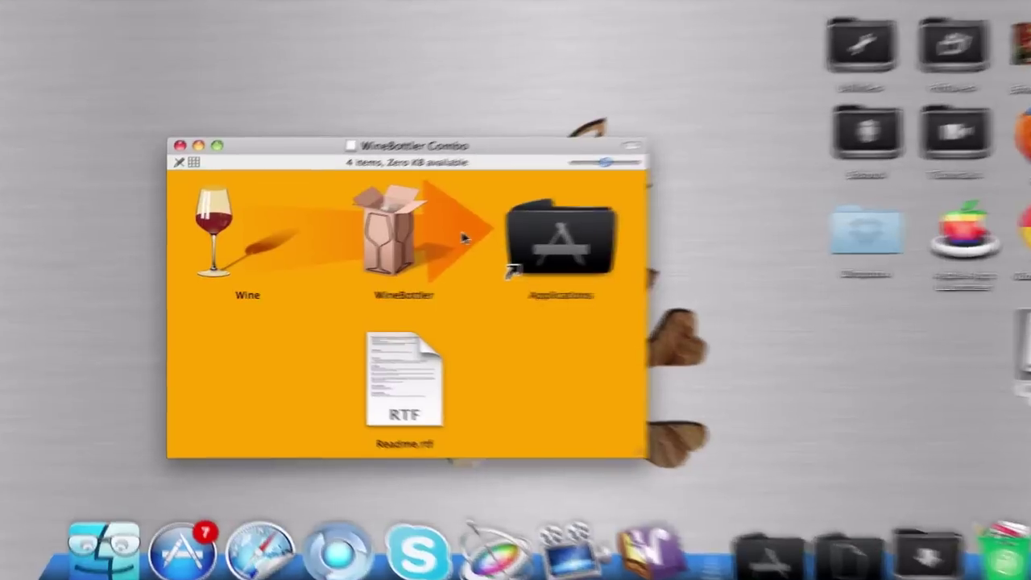
pyautogui.click(374, 229)
pyautogui.moveTo(519, 199); pyautogui.dragTo(271, 173)
pyautogui.click(679, 391)
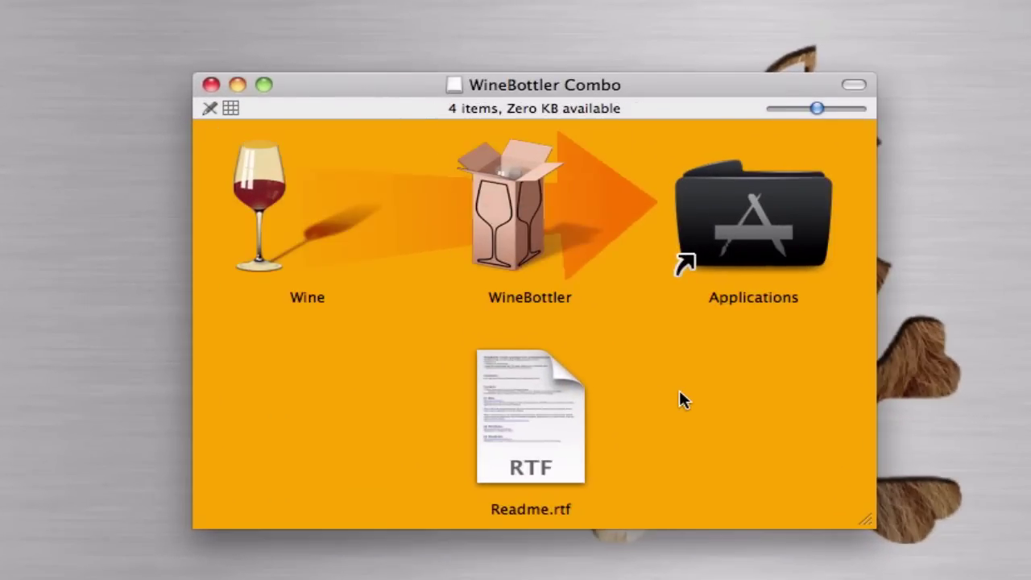
# Step: Close the disk window and bring up the Applications stack from the Dock
pyautogui.click(210, 85)
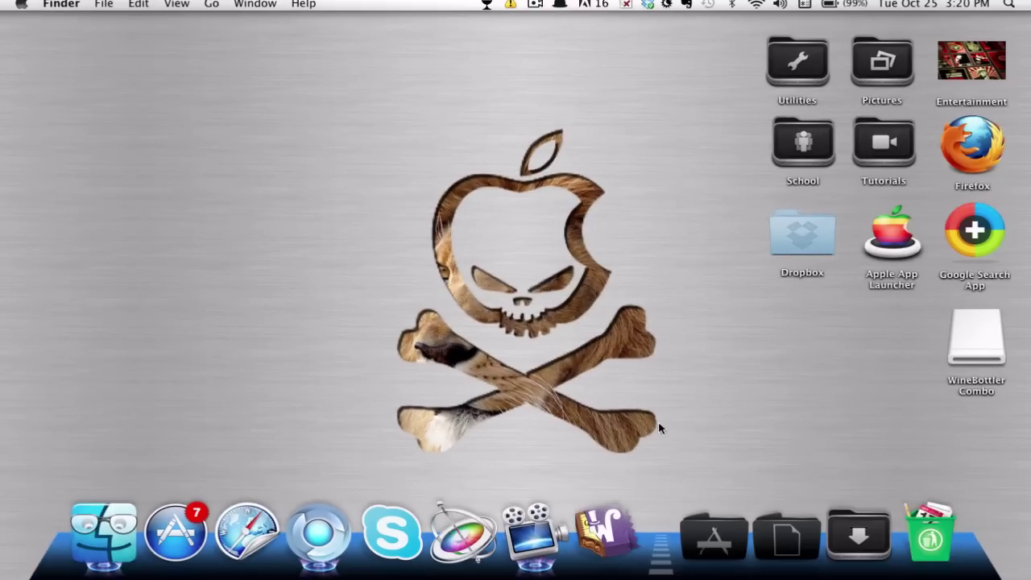
pyautogui.click(714, 536)
pyautogui.scroll(-15, 722, 179)
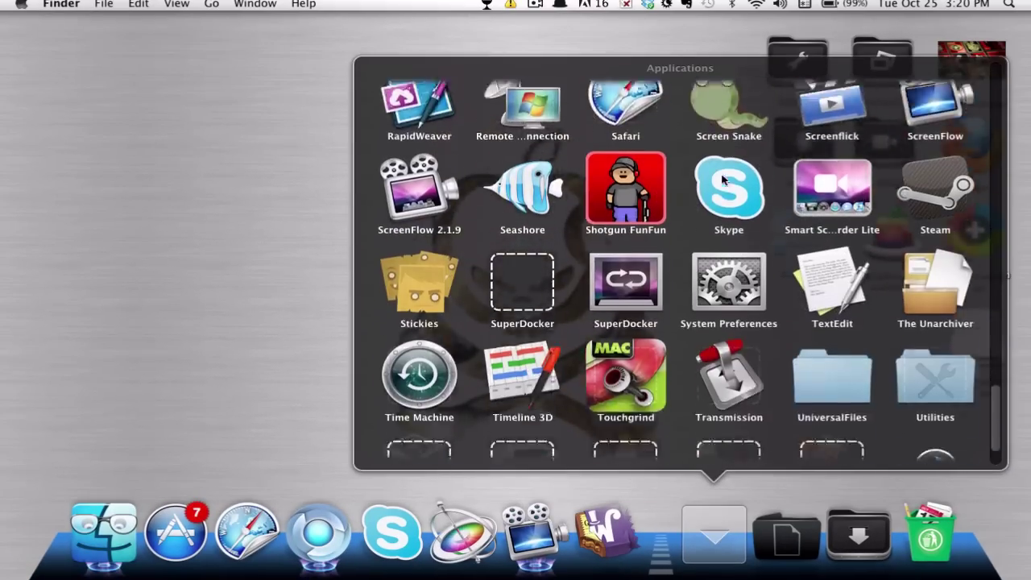
# Step: Launch WineBottler, reposition its window, and browse the Custom and Predefined Prefixes pages
pyautogui.click(832, 409)
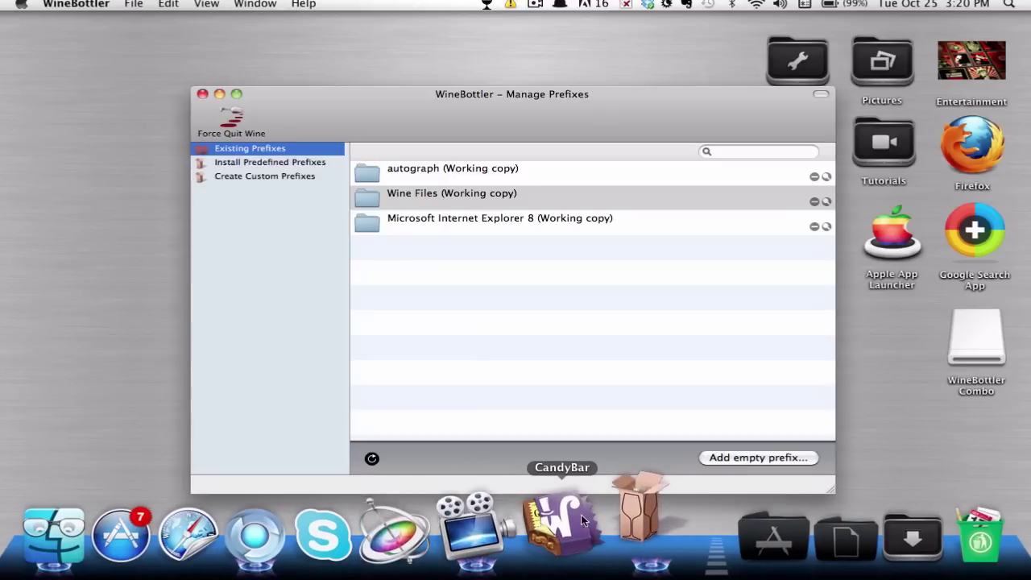
pyautogui.moveTo(437, 110); pyautogui.dragTo(392, 73)
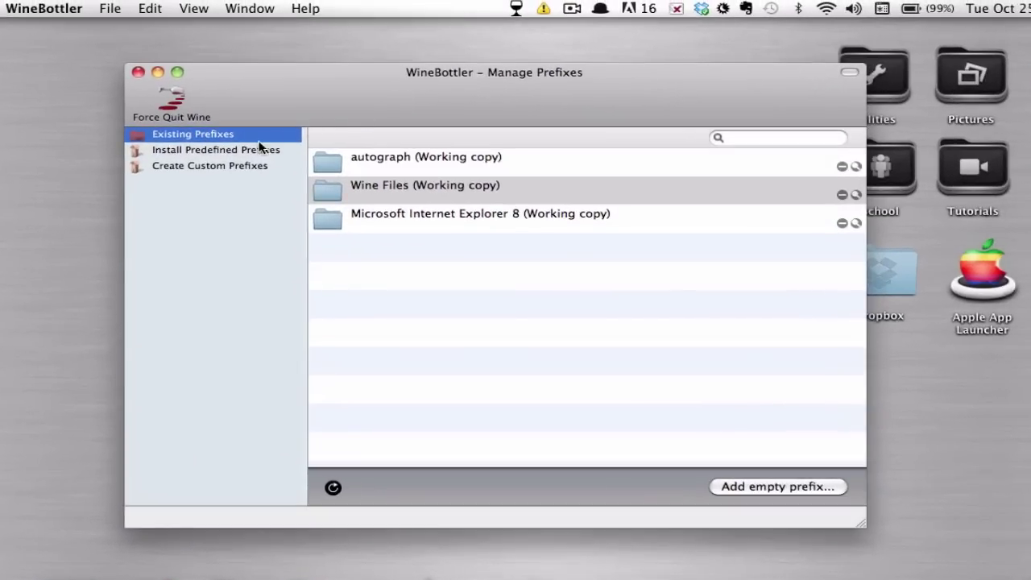
pyautogui.click(219, 164)
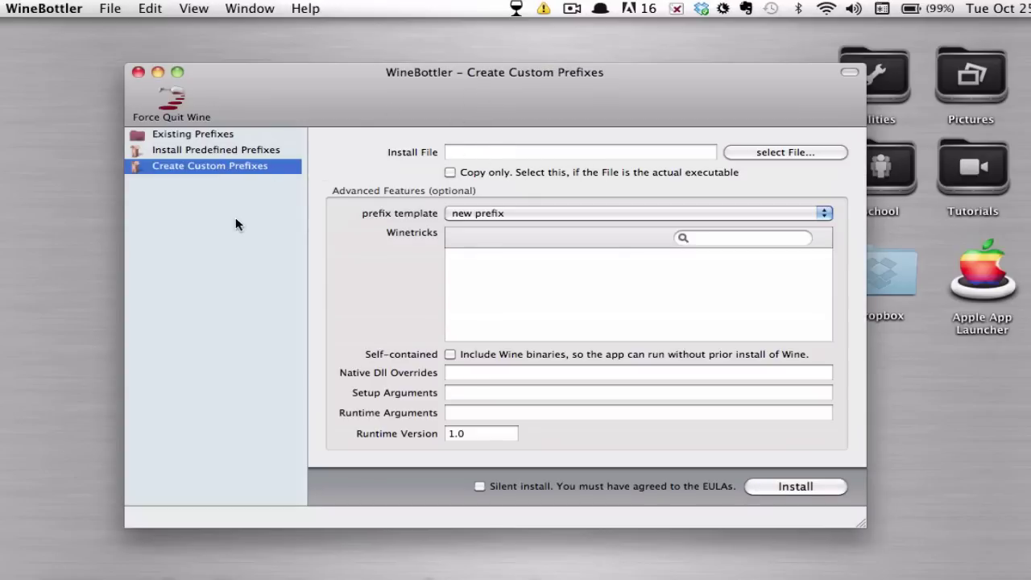
pyautogui.click(214, 149)
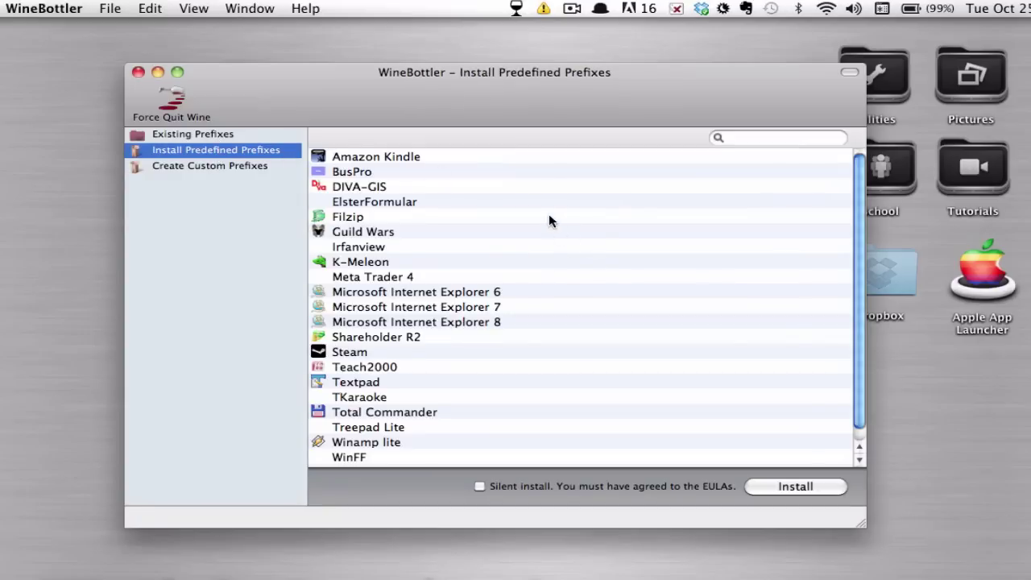
pyautogui.scroll(-2, 549, 193)
pyautogui.scroll(2, 549, 193)
# Step: Select Microsoft Internet Explorer 8 and toggle Silent install on, then back off
pyautogui.click(450, 322)
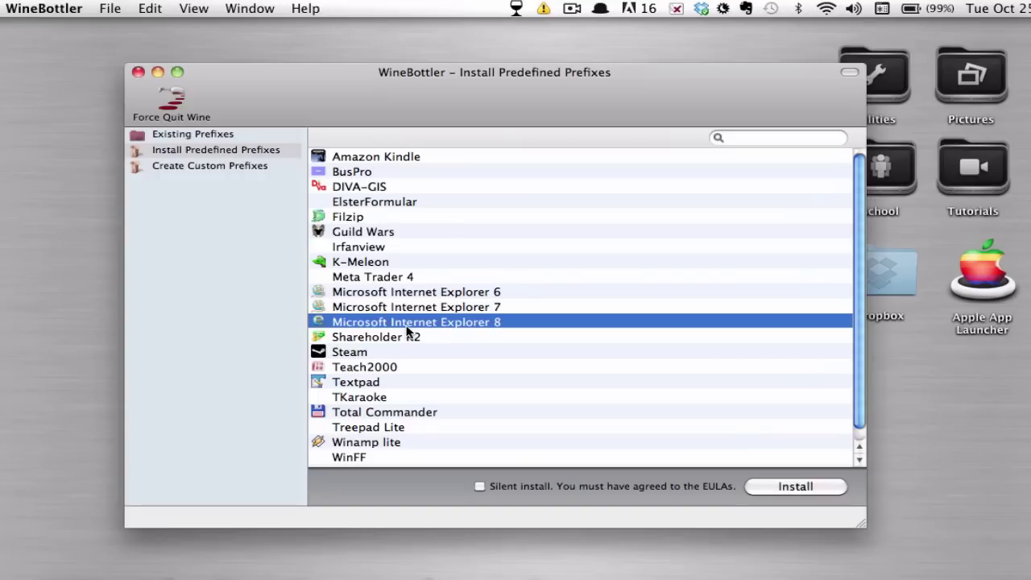
pyautogui.click(479, 486)
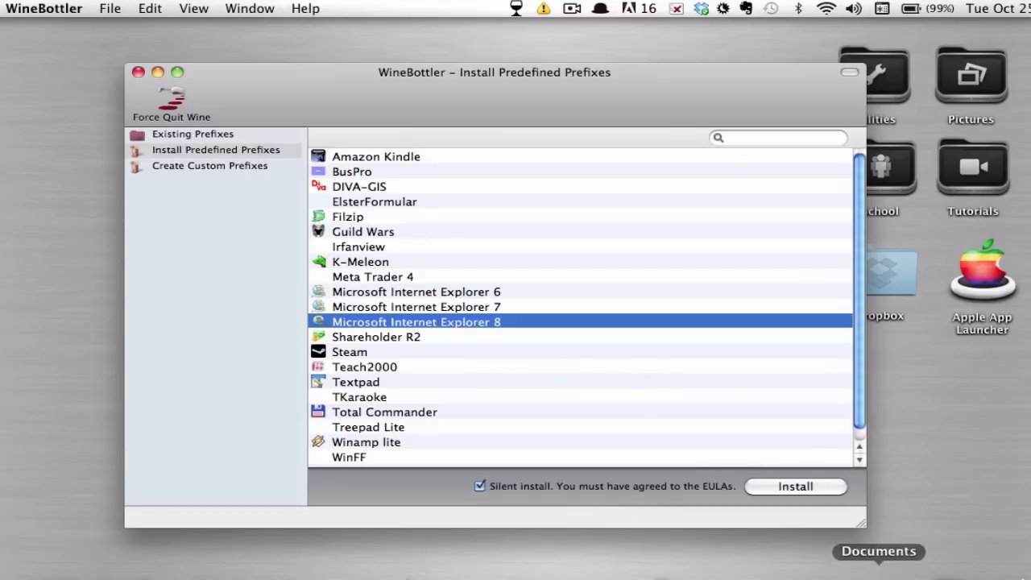
pyautogui.click(479, 486)
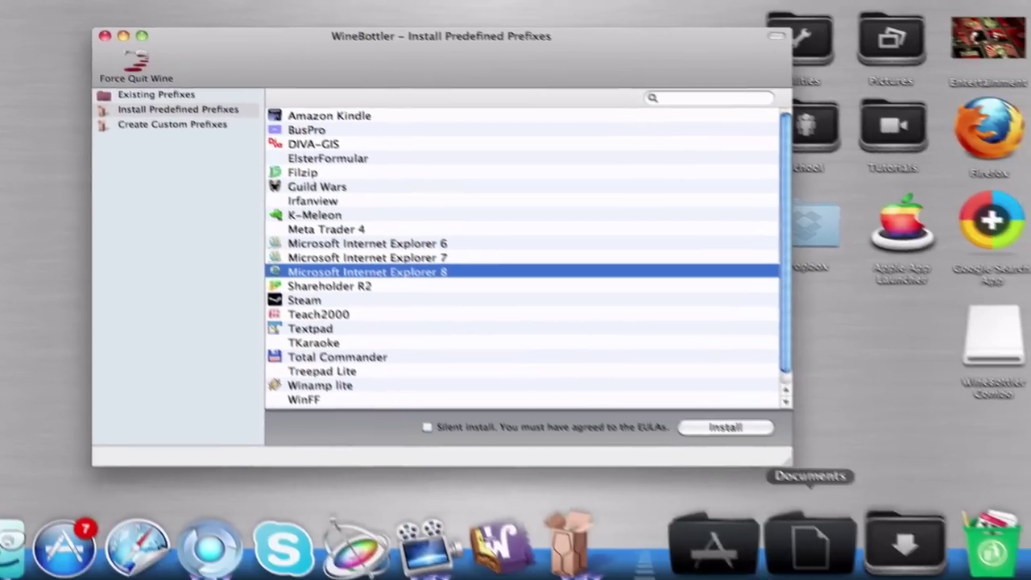
# Step: Look through the Applications list, then return to WineBottler's Create Custom Prefixes page
pyautogui.click(713, 544)
pyautogui.scroll(-15, 771, 277)
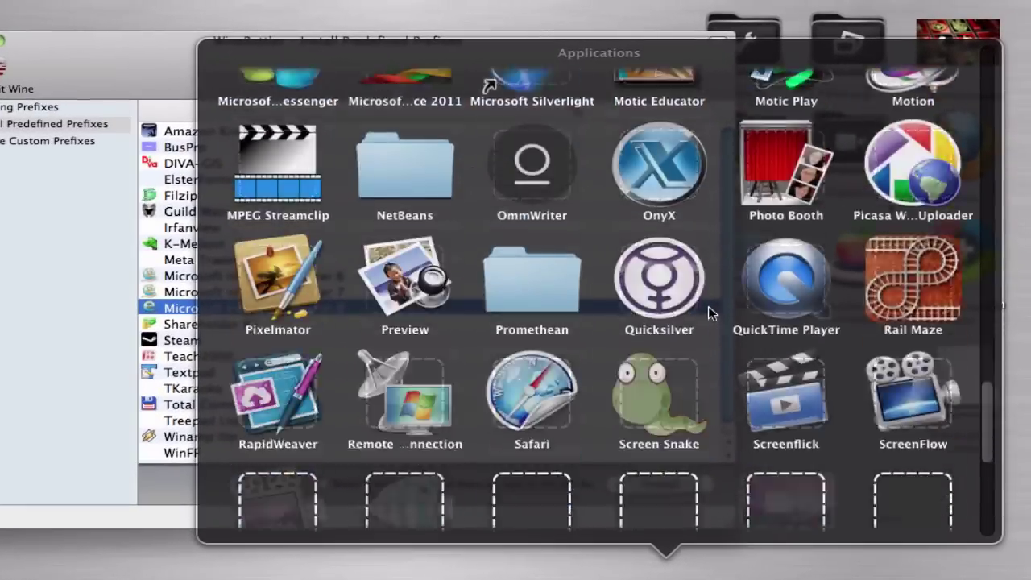
pyautogui.scroll(12, 712, 302)
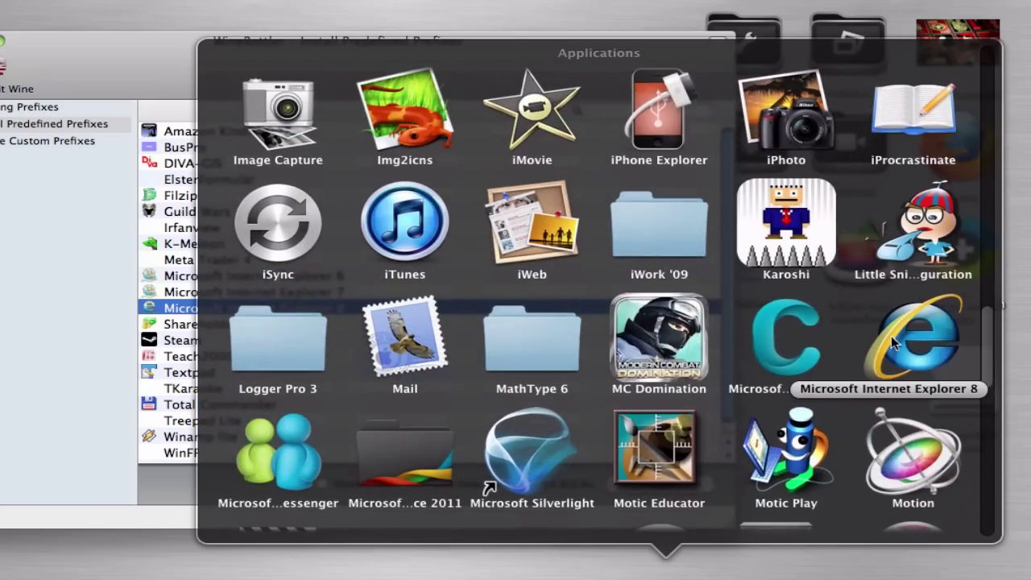
pyautogui.click(10, 423)
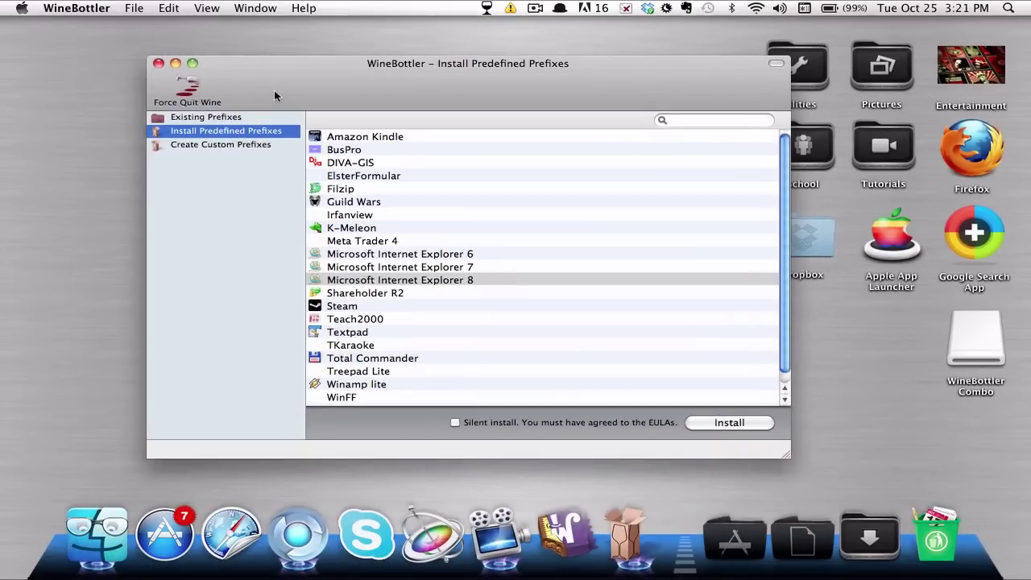
pyautogui.click(227, 144)
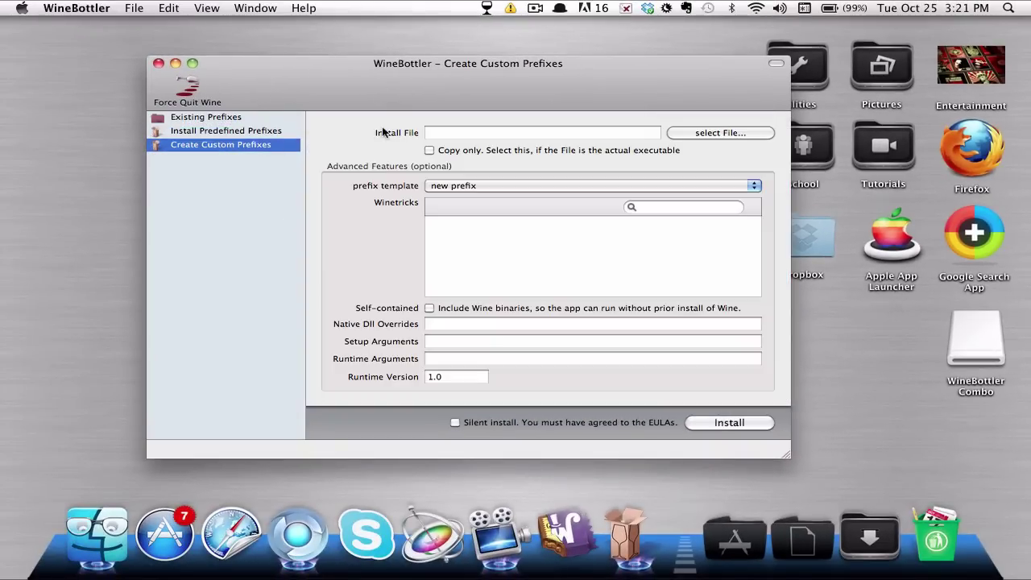
# Step: Minimize WineBottler and search the web for 'notepad ++' in a new Chrome tab
pyautogui.click(175, 63)
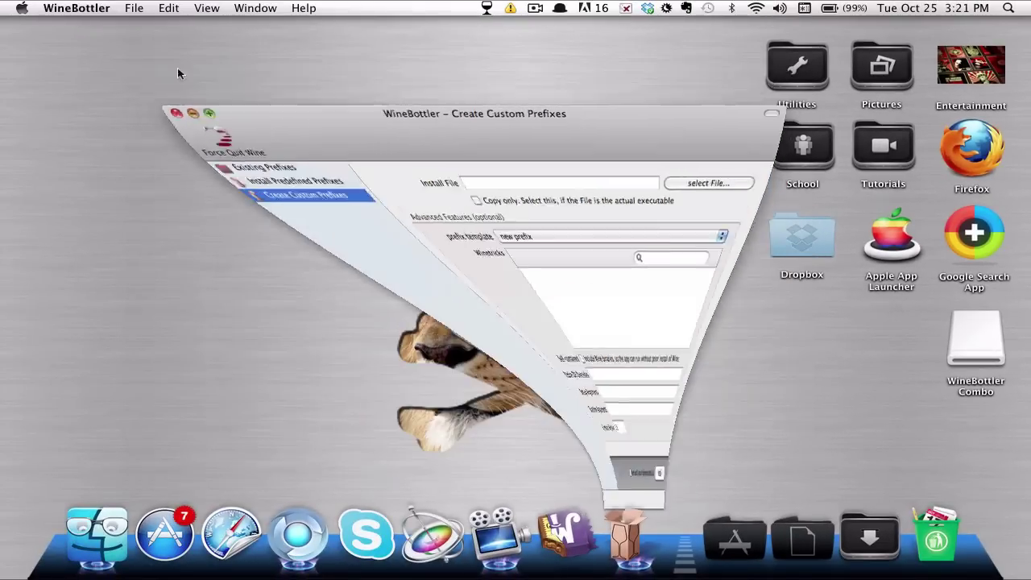
pyautogui.click(298, 533)
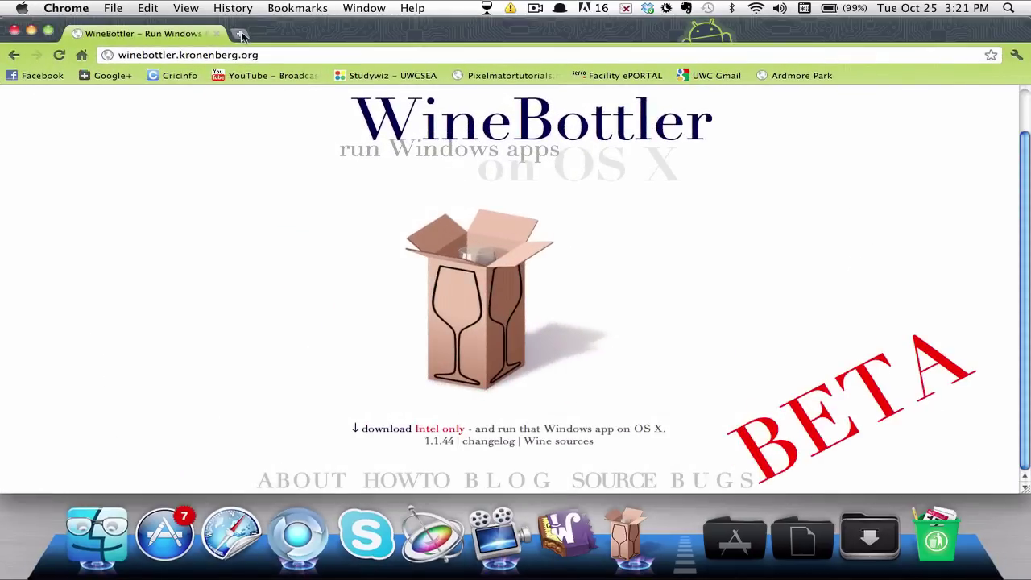
pyautogui.click(240, 33)
pyautogui.write('nt')
pyautogui.press('BackSpace')
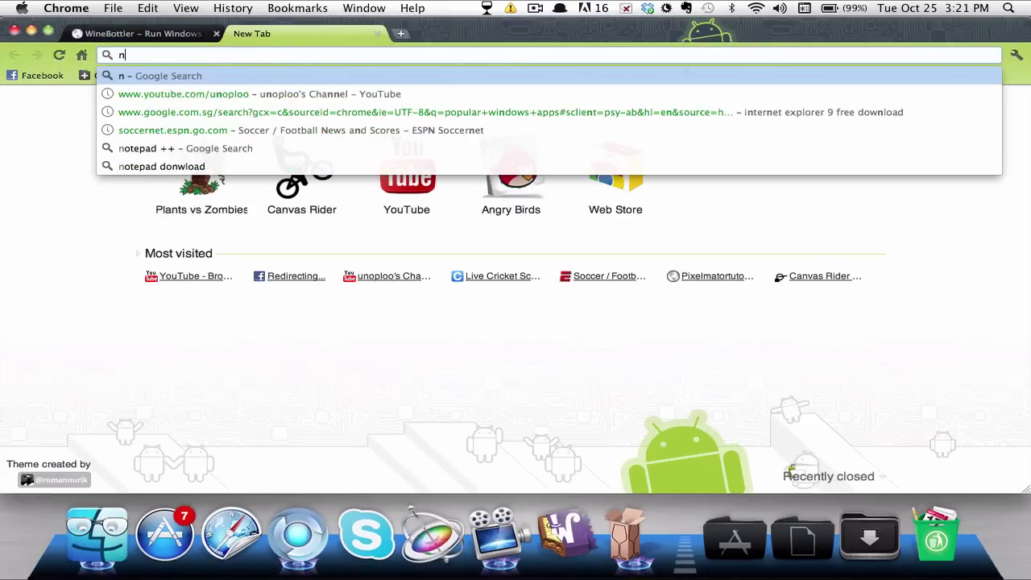
pyautogui.write('otepa')
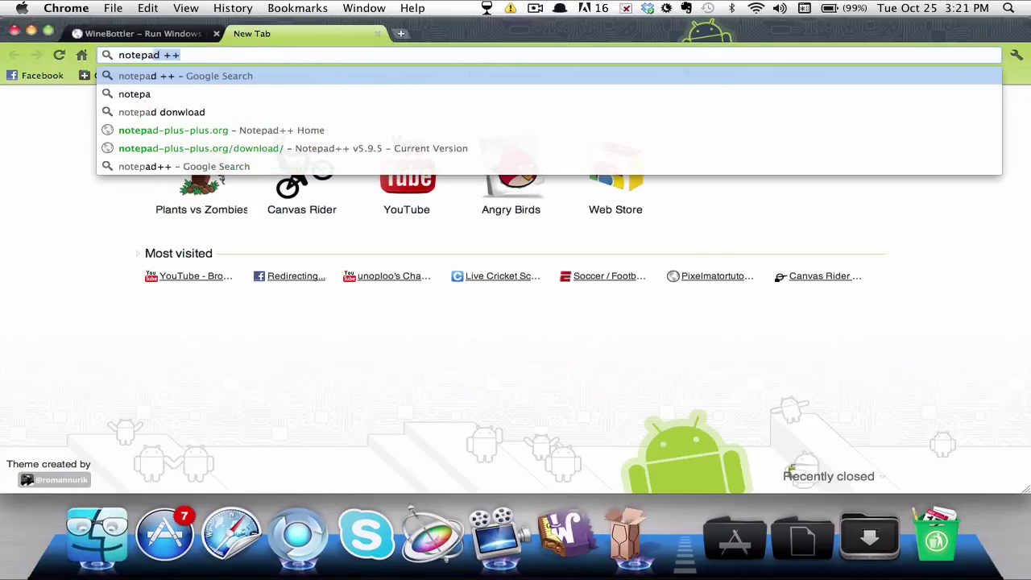
pyautogui.press('Return')
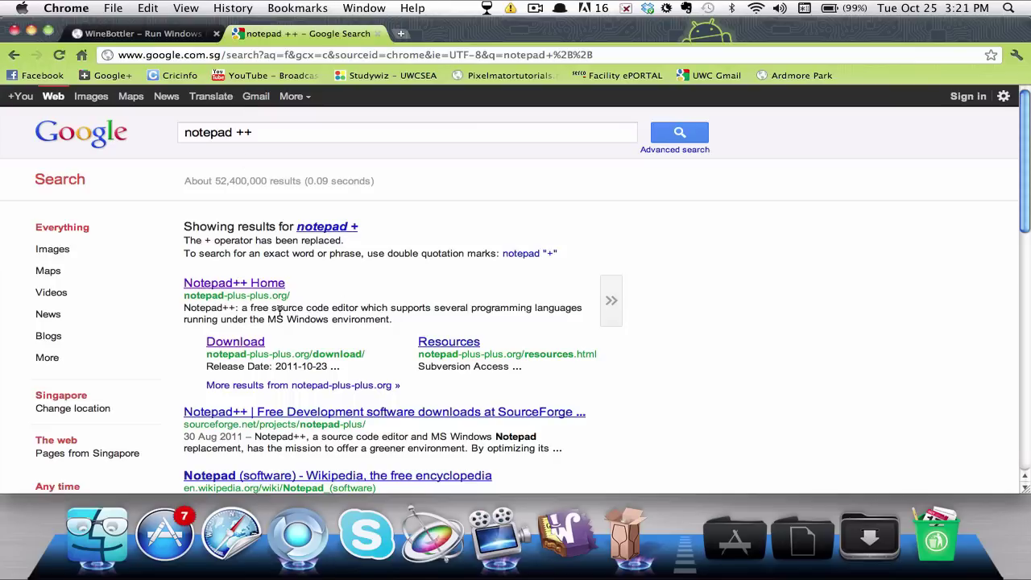
# Step: Download the Notepad++ v5.9.5 zip package from the Notepad++ Home download page and unarchive it
pyautogui.click(250, 287)
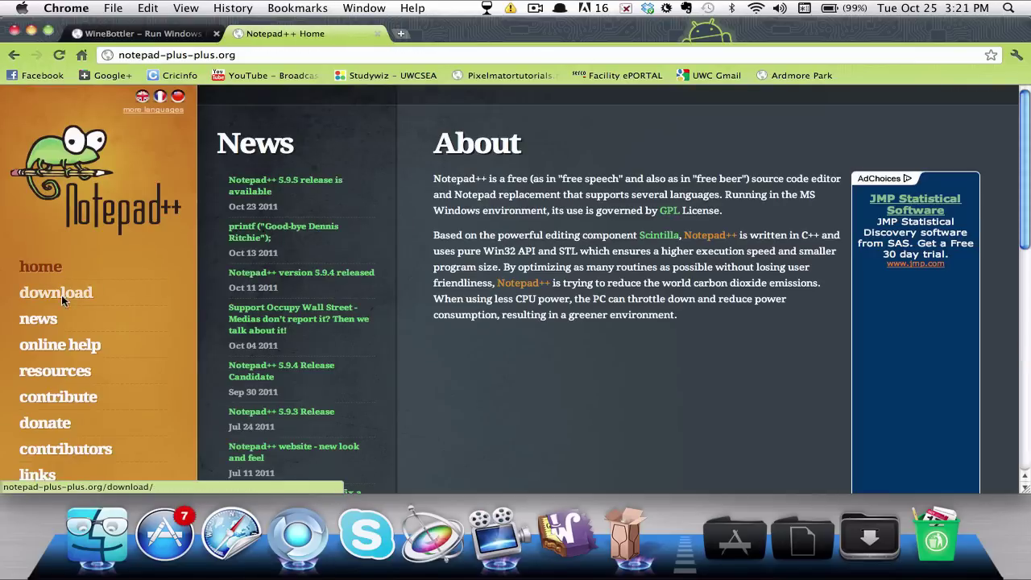
pyautogui.click(62, 295)
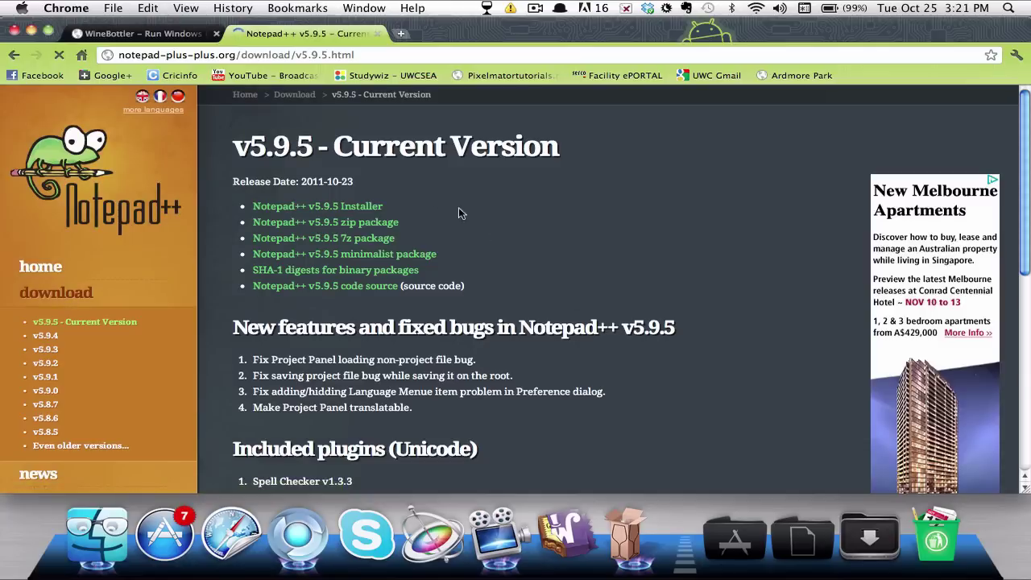
pyautogui.click(325, 228)
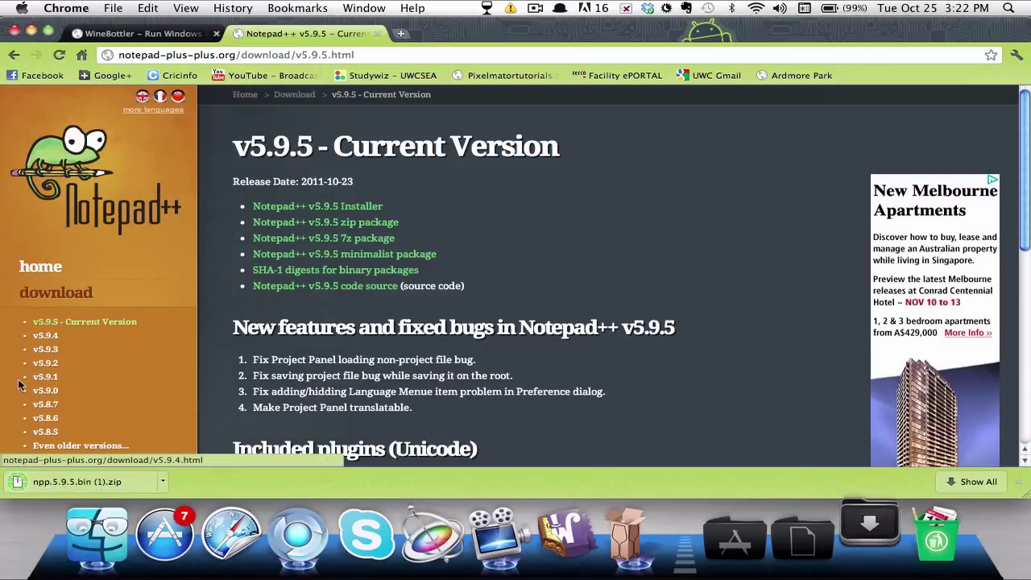
pyautogui.click(26, 484)
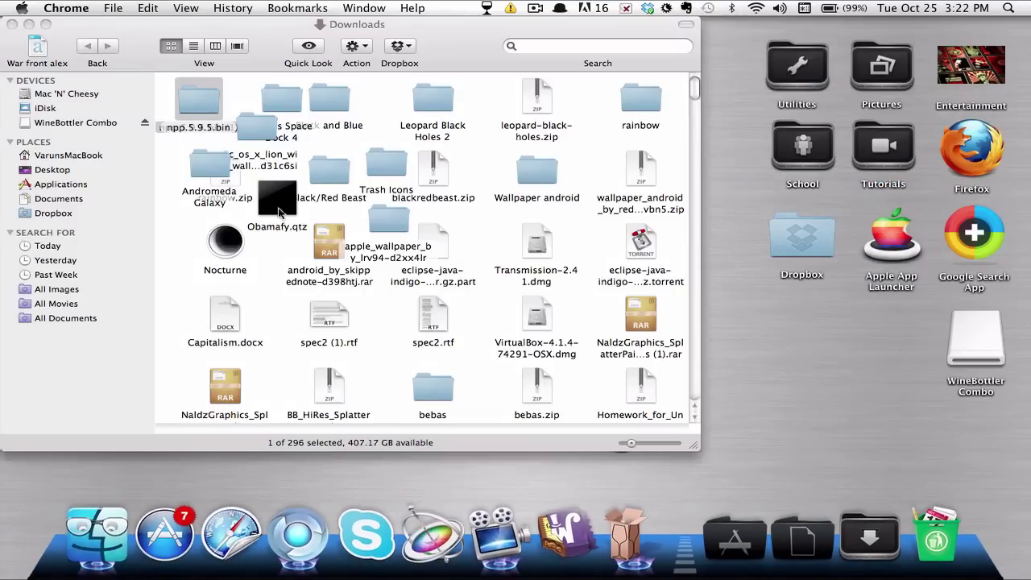
# Step: Move the extracted folder in Downloads and open npp.5.9.5.bin (1) and its ansi subfolder
pyautogui.moveTo(190, 107); pyautogui.dragTo(475, 354)
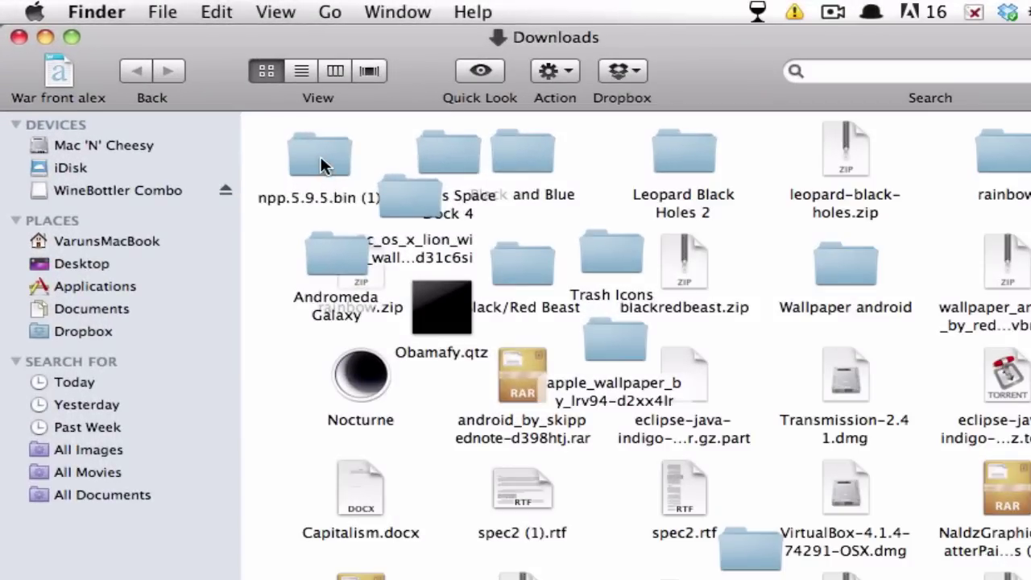
pyautogui.doubleClick(322, 165)
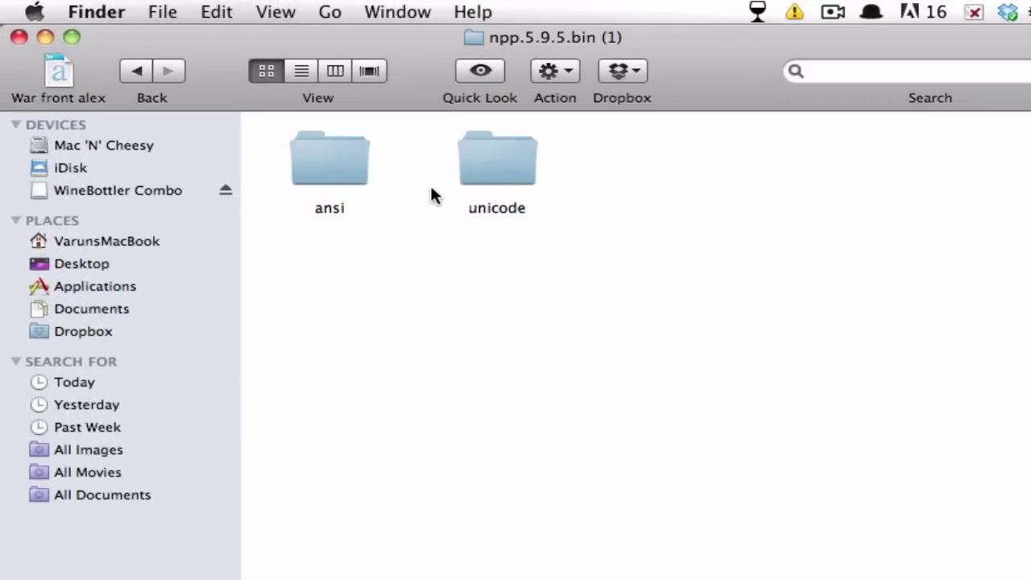
pyautogui.doubleClick(343, 163)
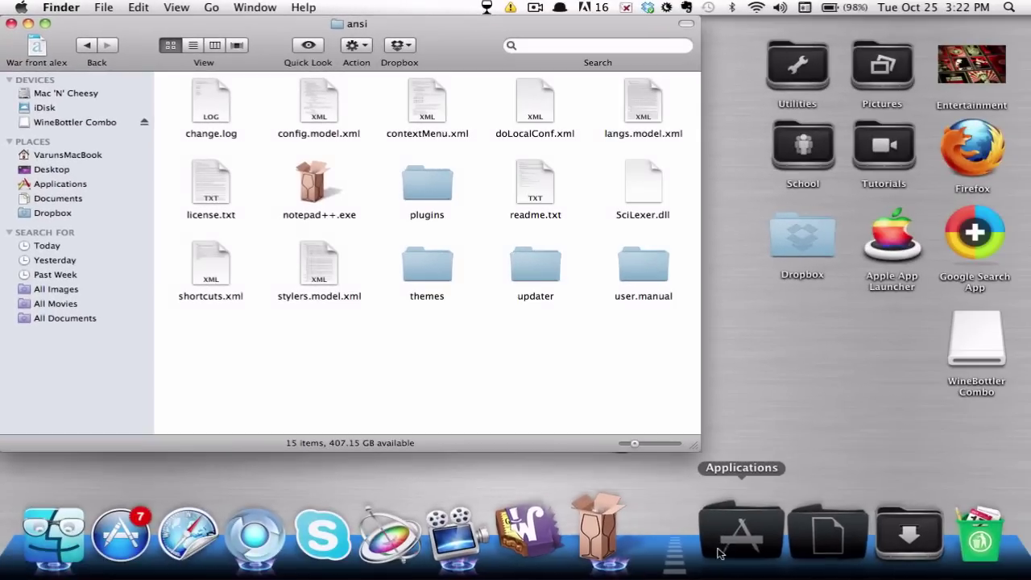
pyautogui.click(722, 542)
pyautogui.scroll(-10, 890, 244)
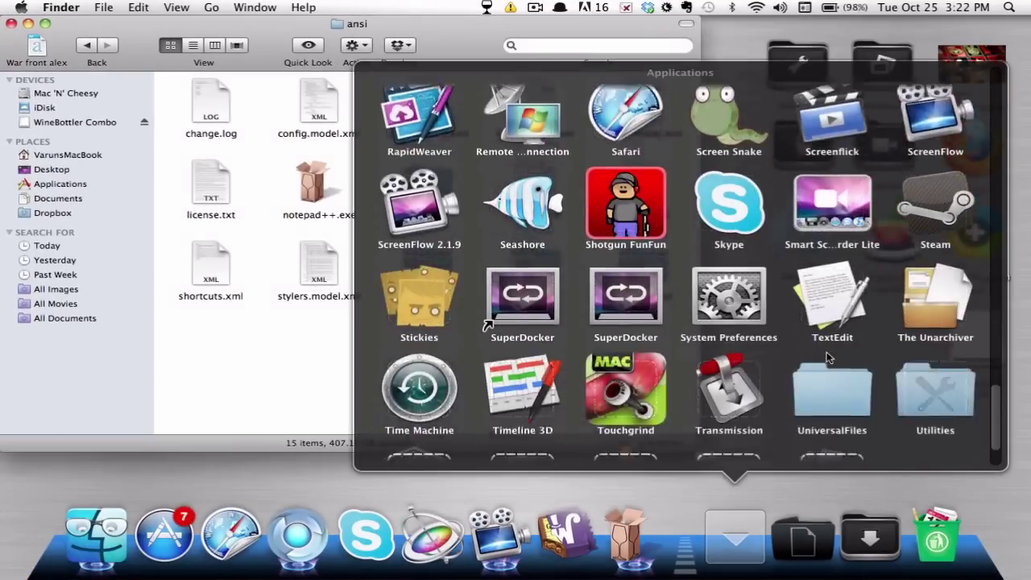
pyautogui.click(890, 243)
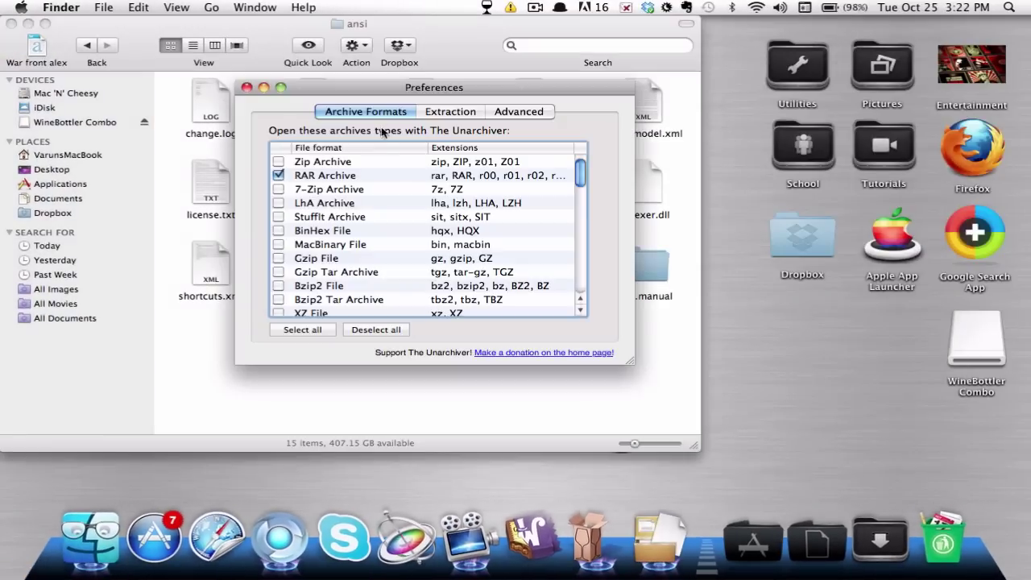
pyautogui.scroll(-10, 411, 279)
pyautogui.scroll(10, 411, 279)
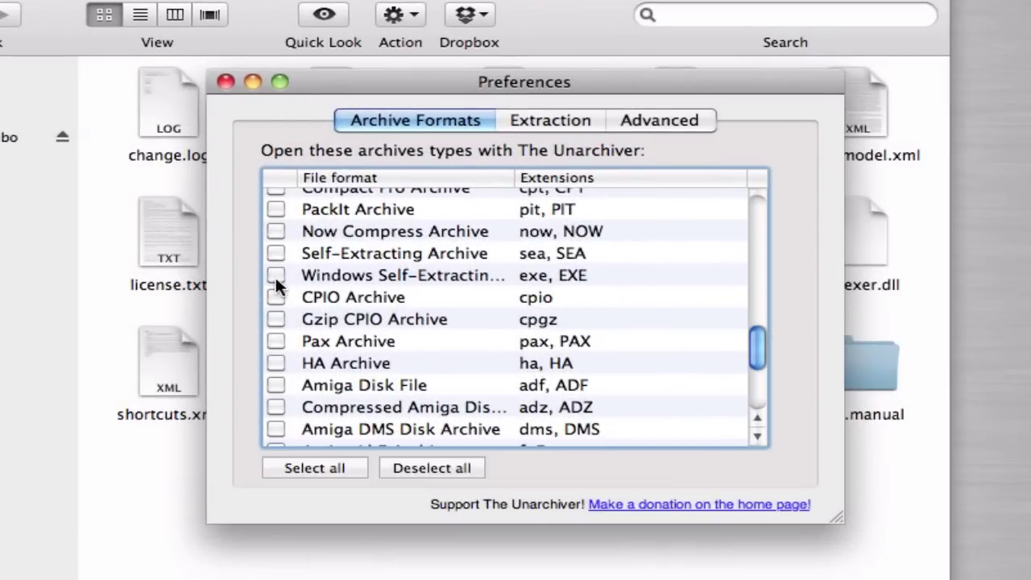
pyautogui.click(224, 76)
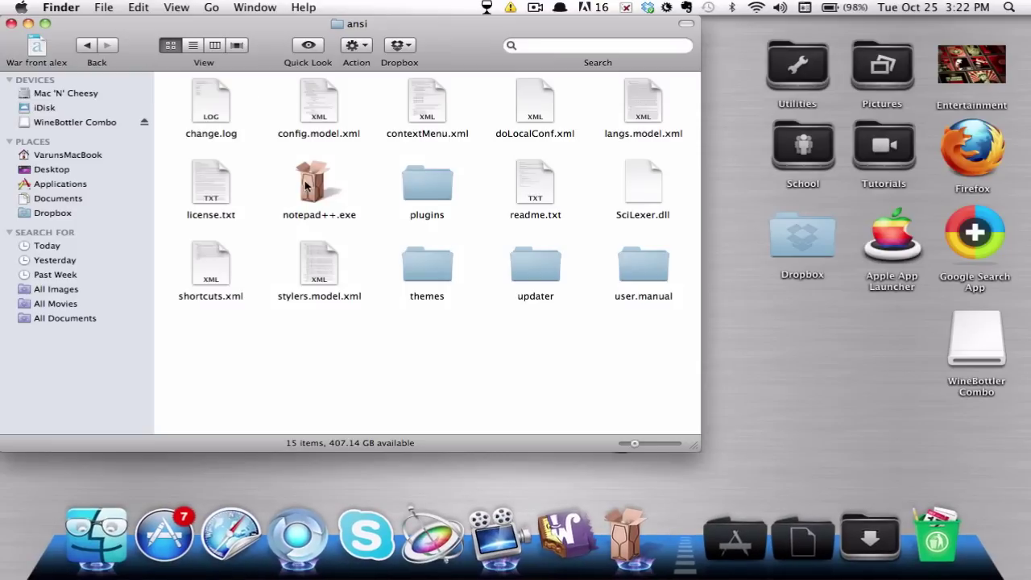
# Step: Run notepad++.exe directly in Wine, confirming the security warning, and close the ansi folder window
pyautogui.doubleClick(309, 182)
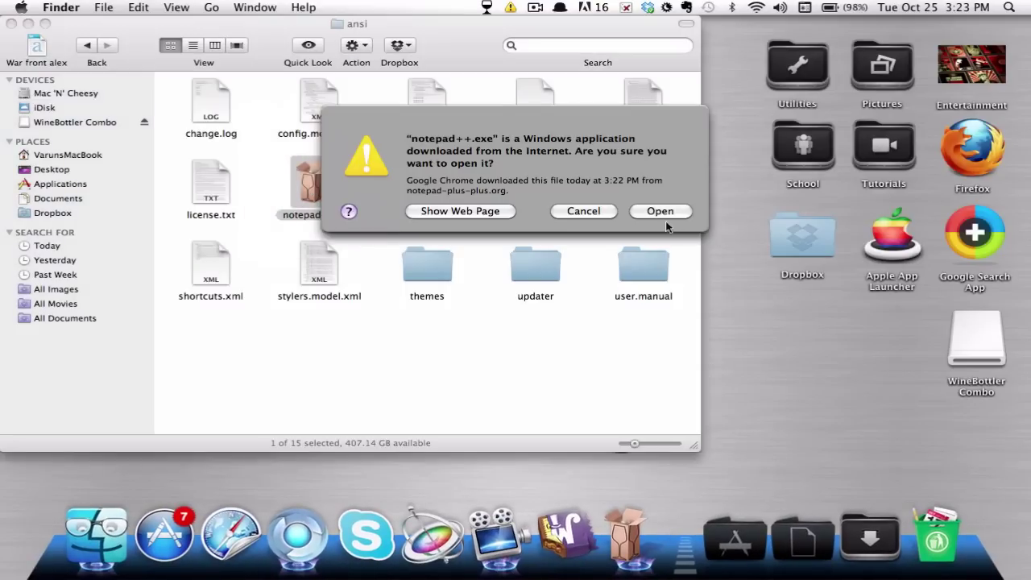
pyautogui.click(659, 211)
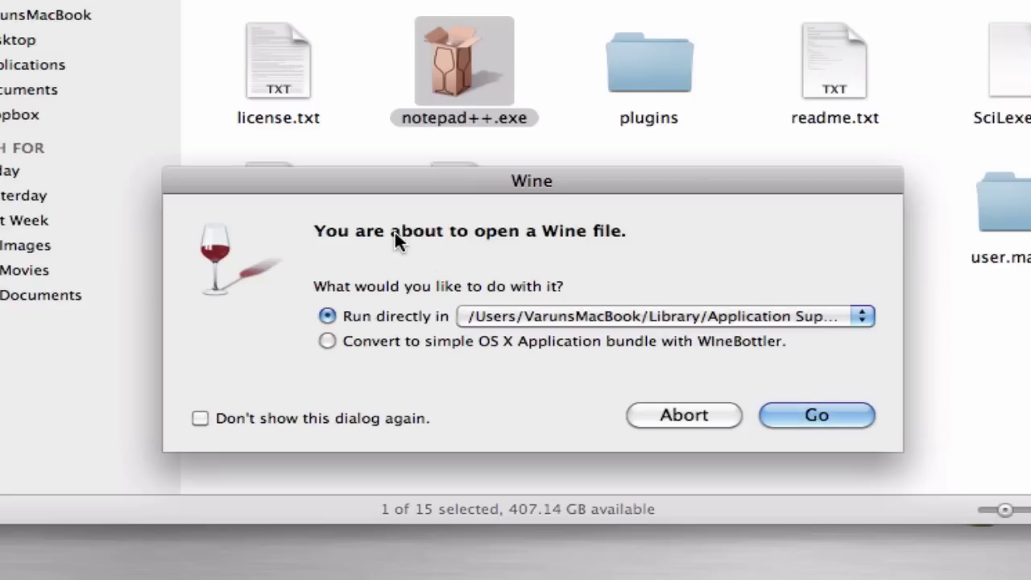
pyautogui.click(812, 415)
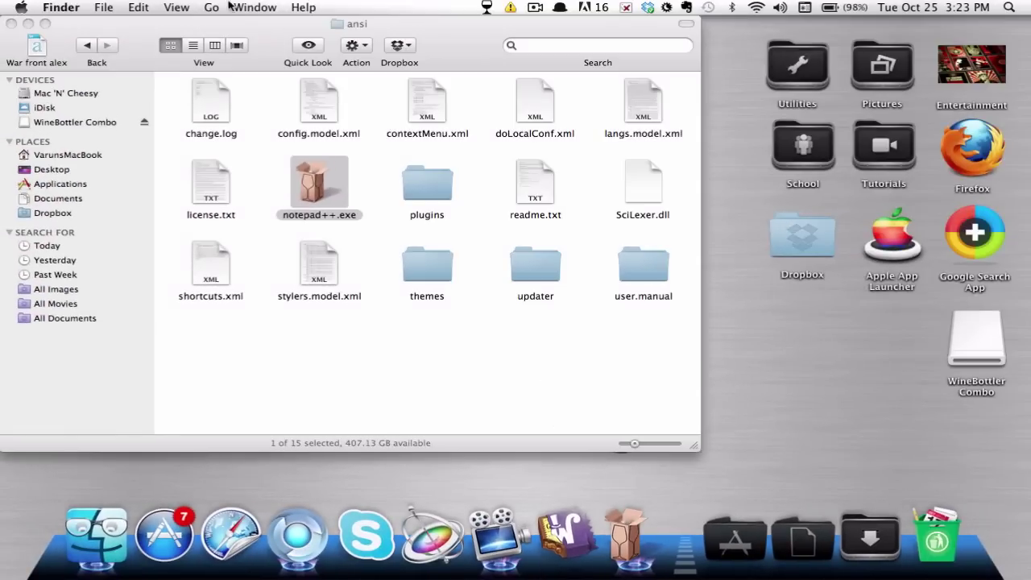
pyautogui.click(11, 23)
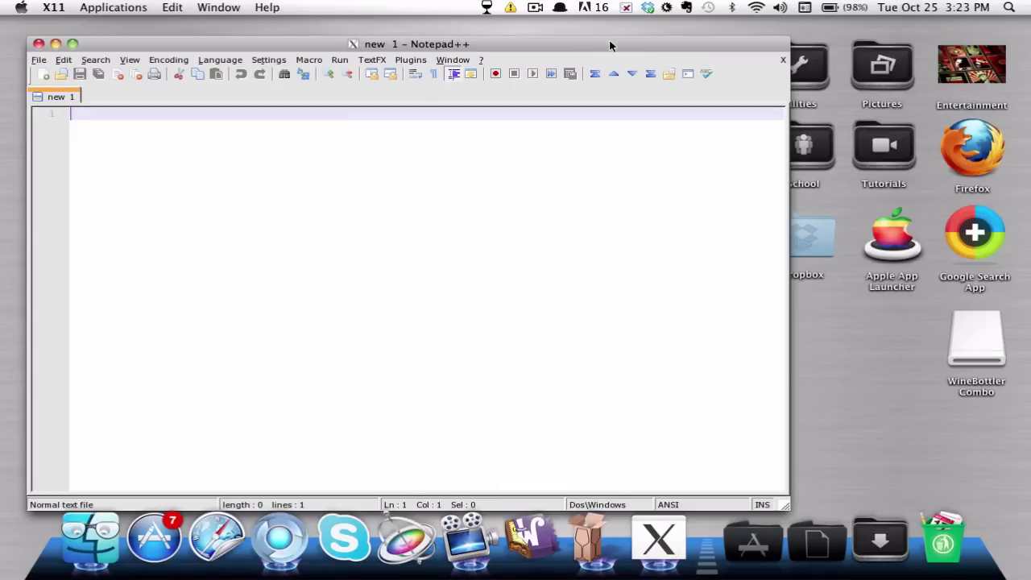
# Step: Move the Notepad++ window up to just below the menu bar
pyautogui.moveTo(610, 46); pyautogui.dragTo(607, 26)
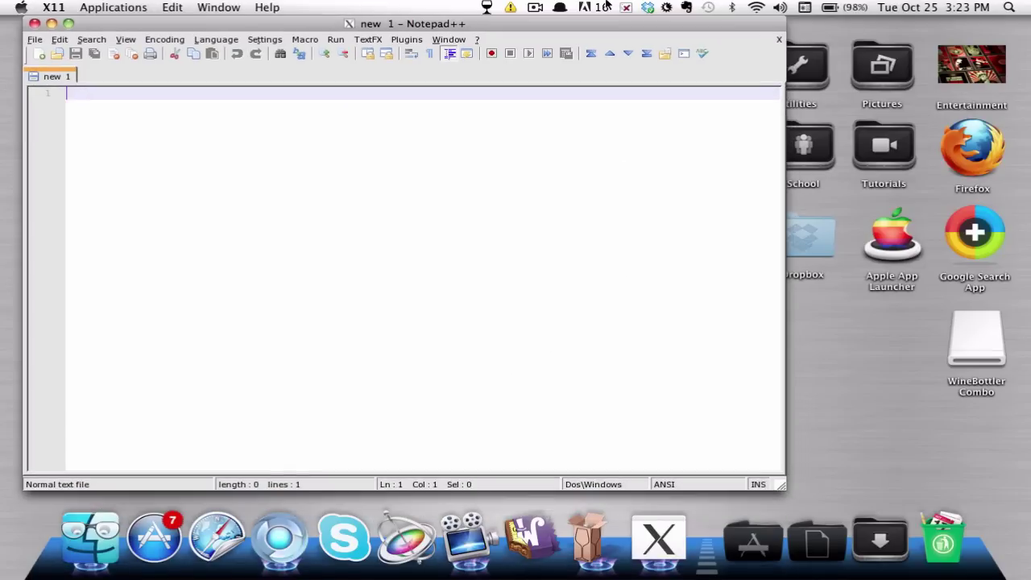